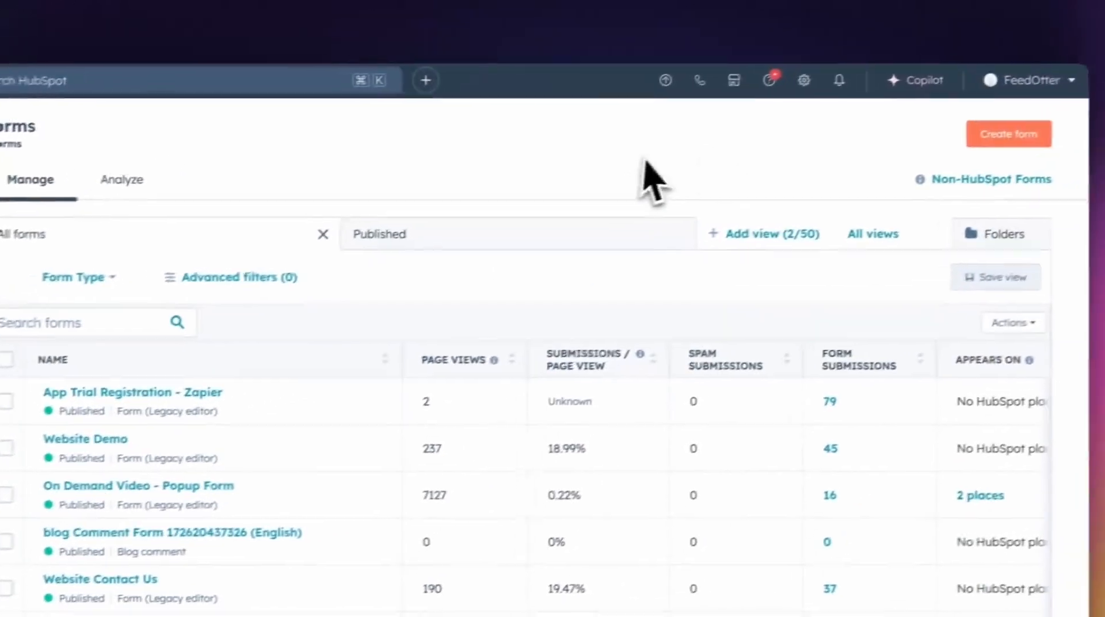
Create a new form using the New Form Editor
click(1008, 140)
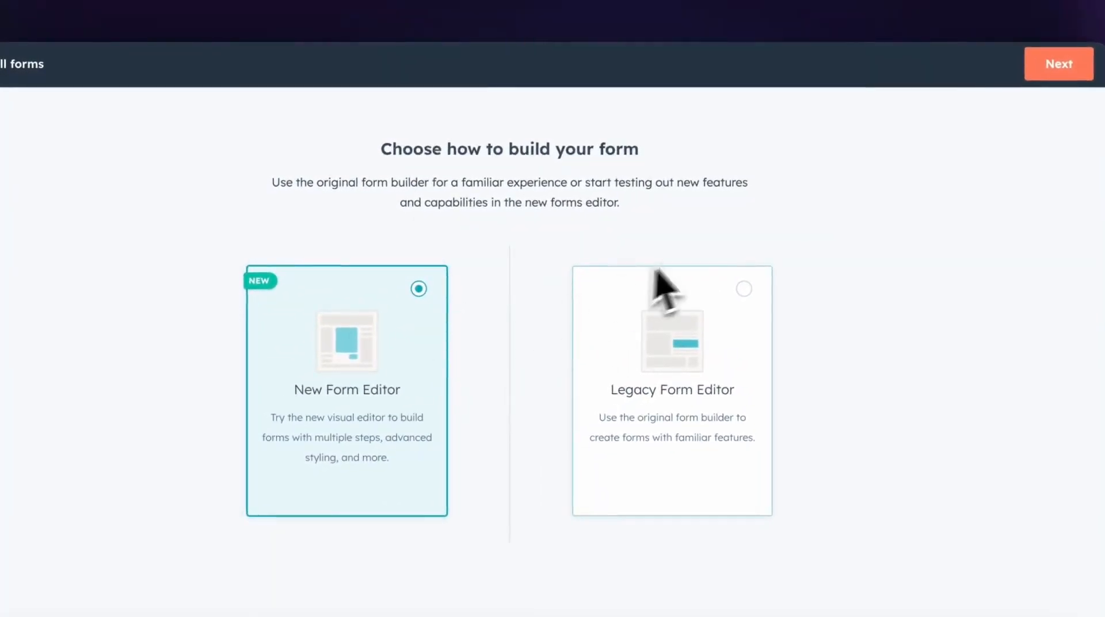
click(1059, 63)
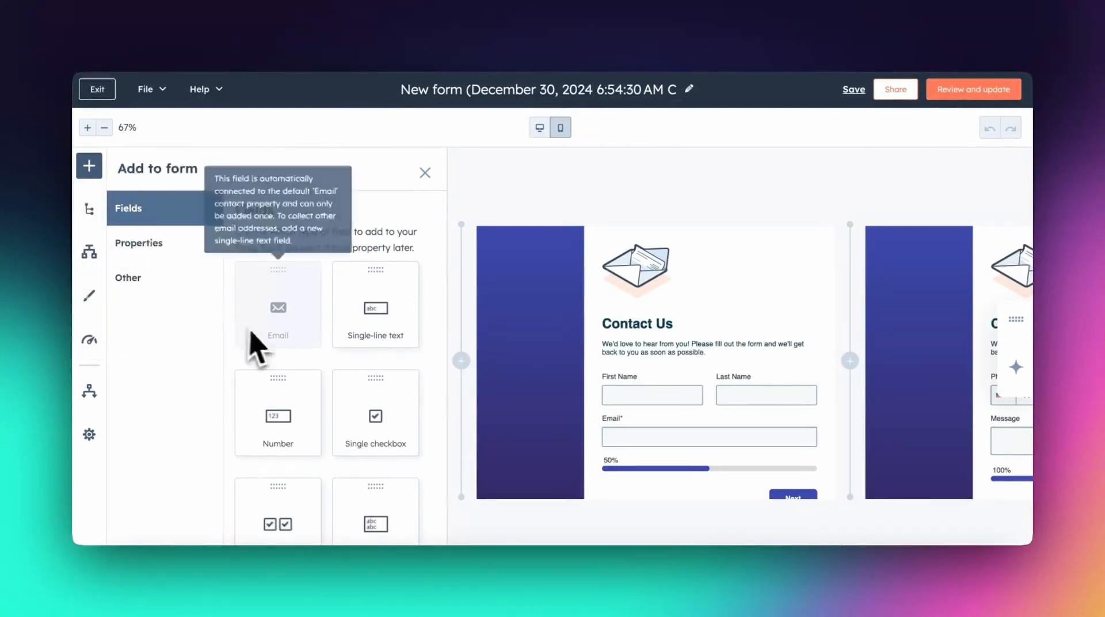
Delete the form's second step, which holds the Phone Number and Message fields
scroll(785, 320, right, 10)
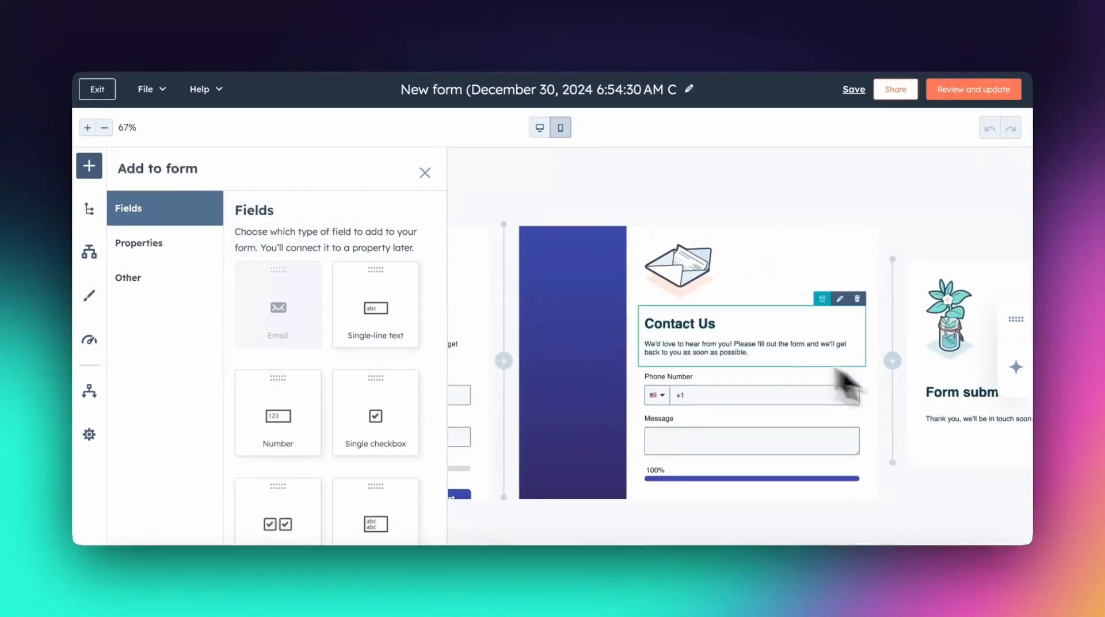
scroll(849, 382, left, 10)
scroll(784, 239, right, 5)
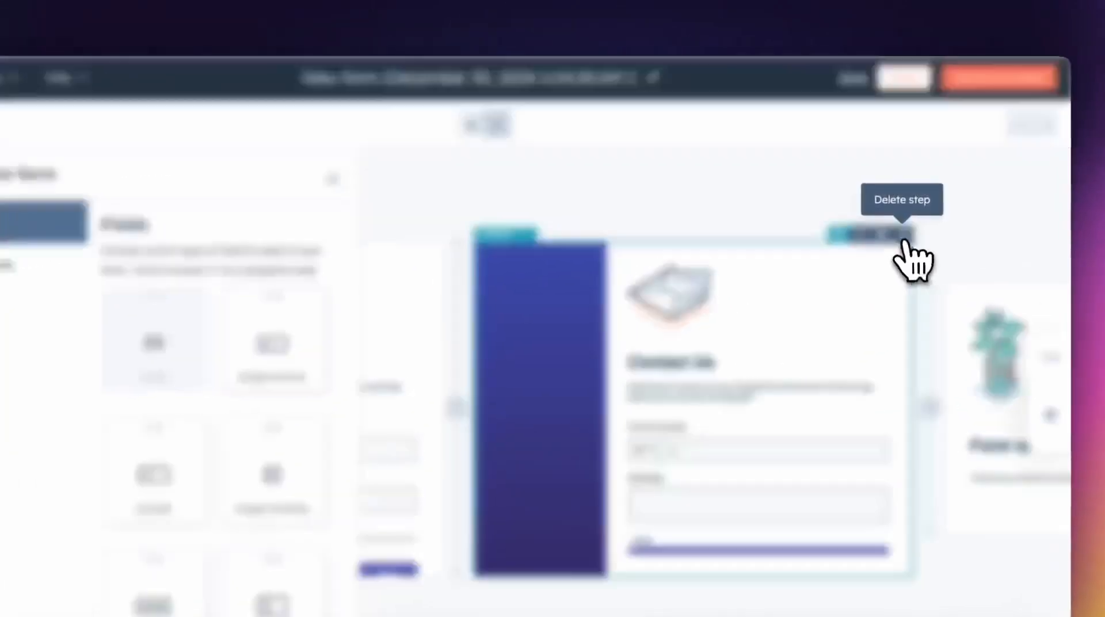
click(893, 218)
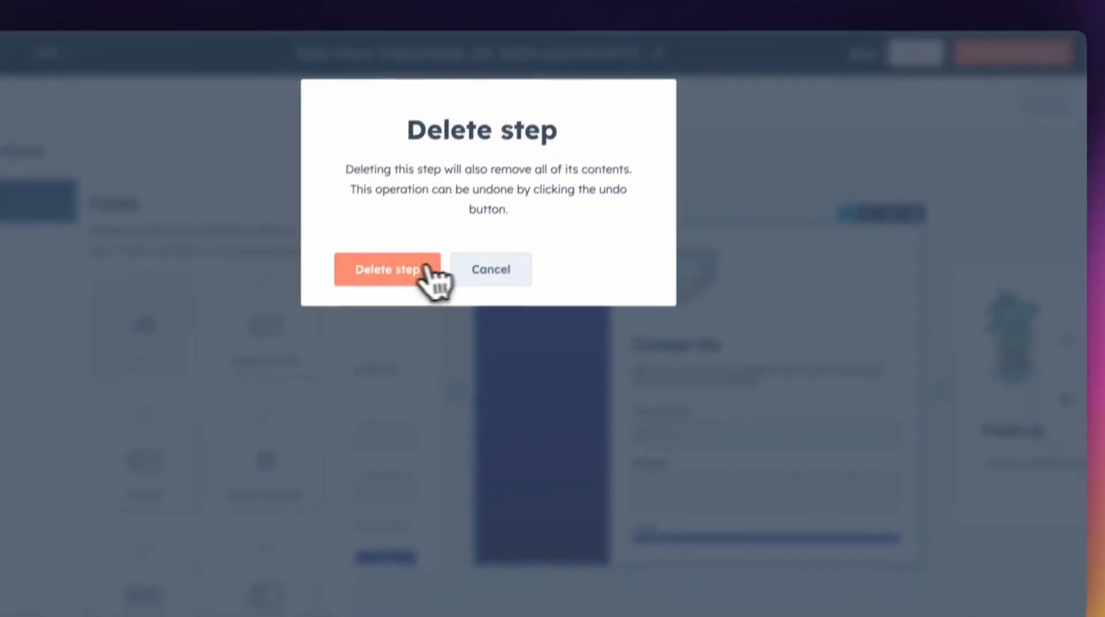
click(424, 296)
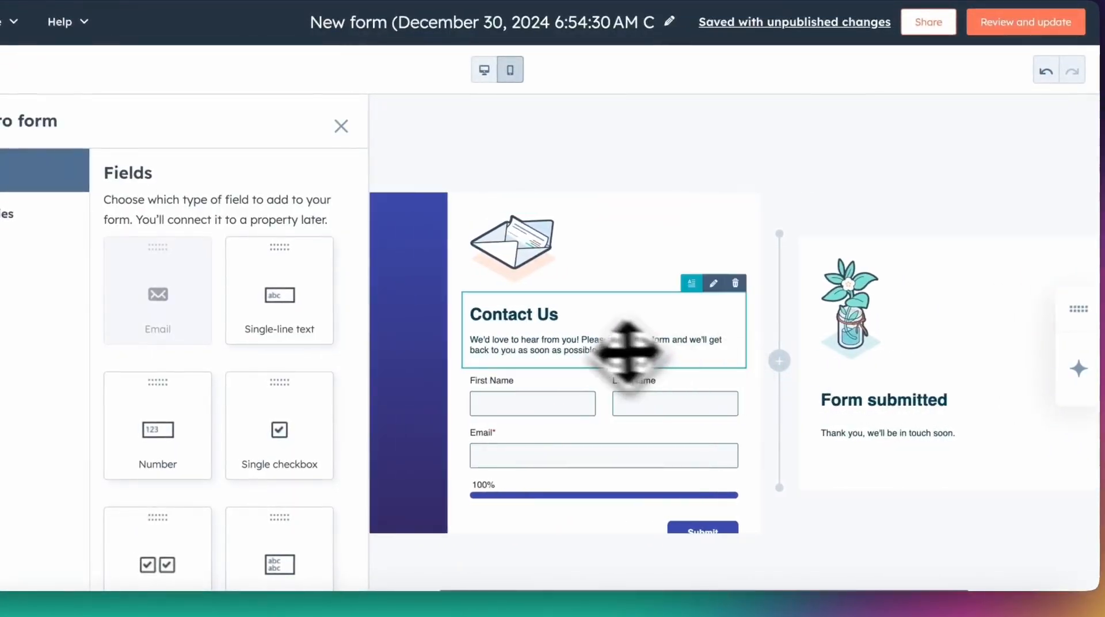
Replace the Contact Us heading with "Subscribe for Updates" and its text with an invitation to sign up for the email marketing newsletter
double_click(536, 324)
triple_click(622, 320)
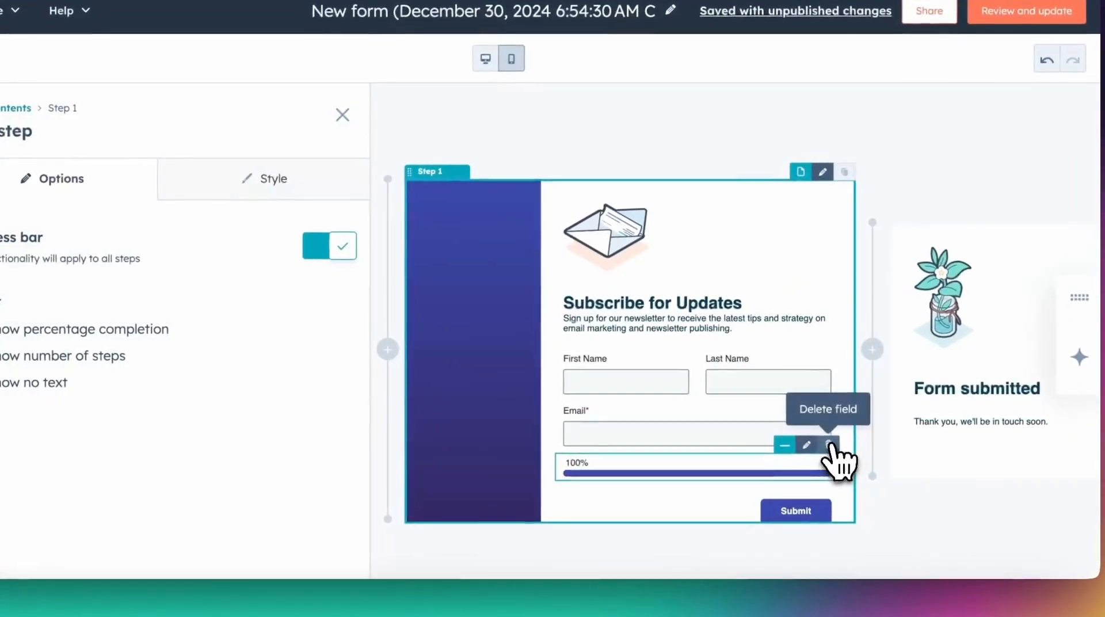
Turn off the form's progress bar and remove the Last Name field
click(828, 444)
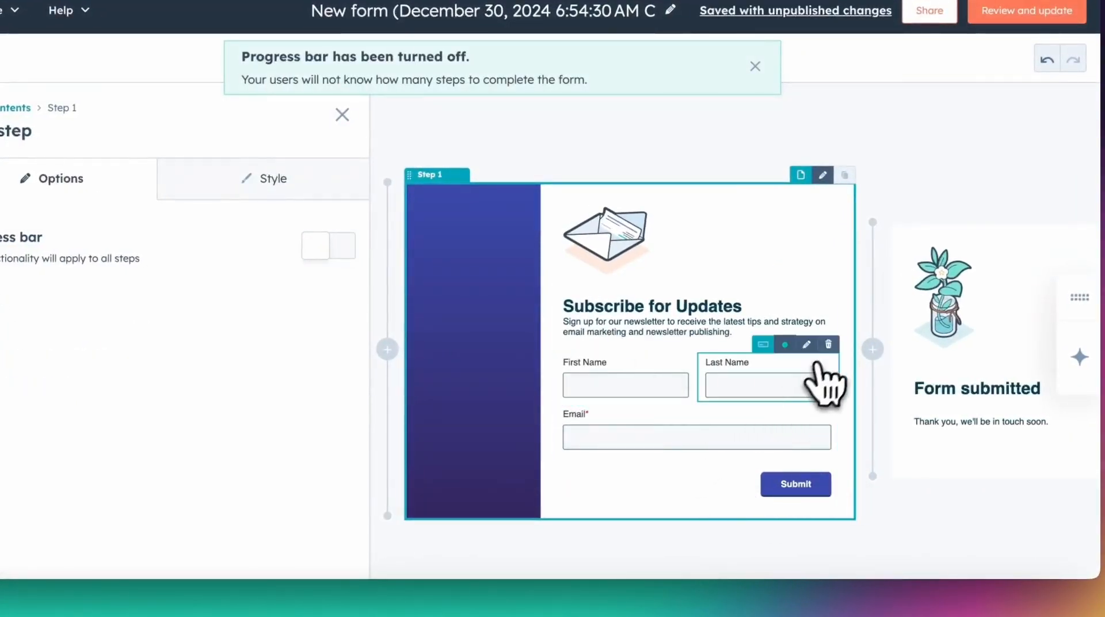
click(828, 344)
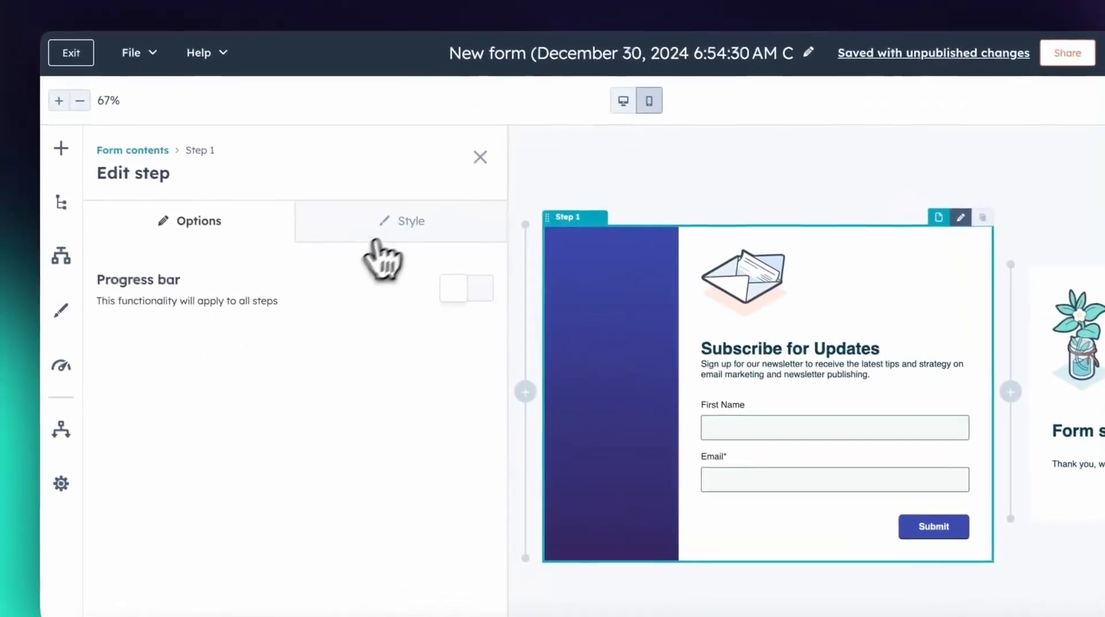
Remove the 2/3 Right banner layout from the style of the form's first step
click(255, 186)
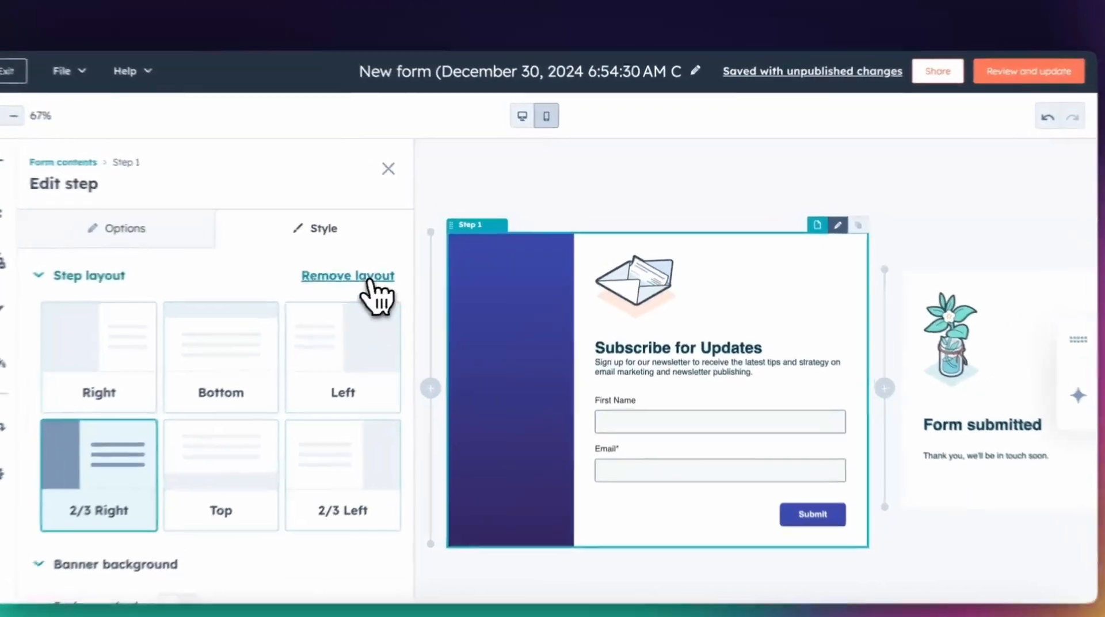
click(404, 266)
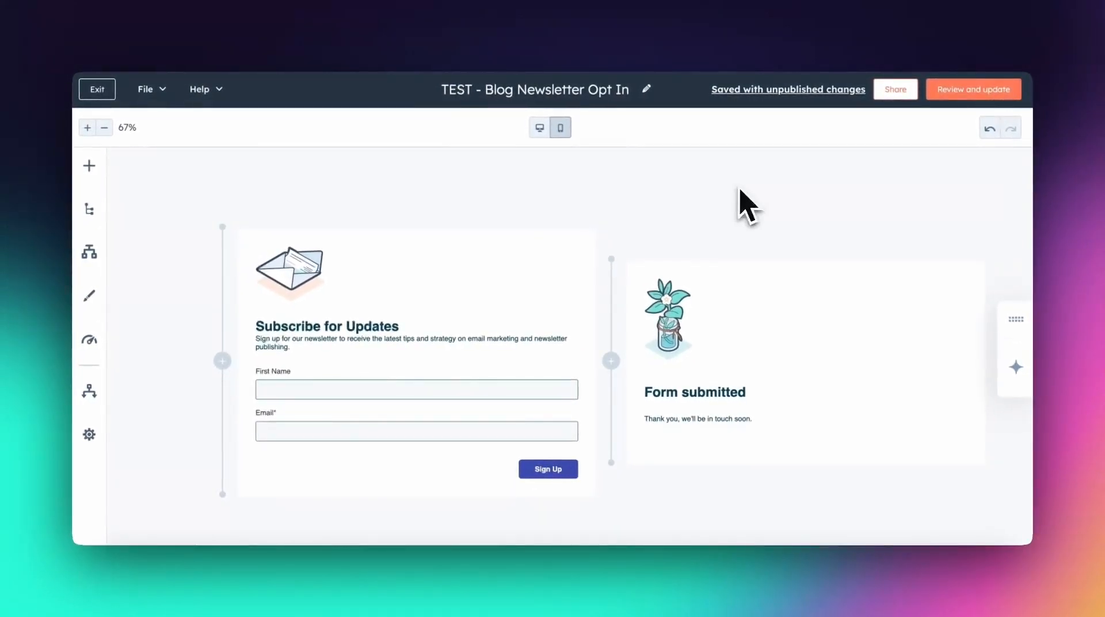
Review and update the TEST - Blog Newsletter Opt In form, choosing Get embed code as its sharing option
click(955, 92)
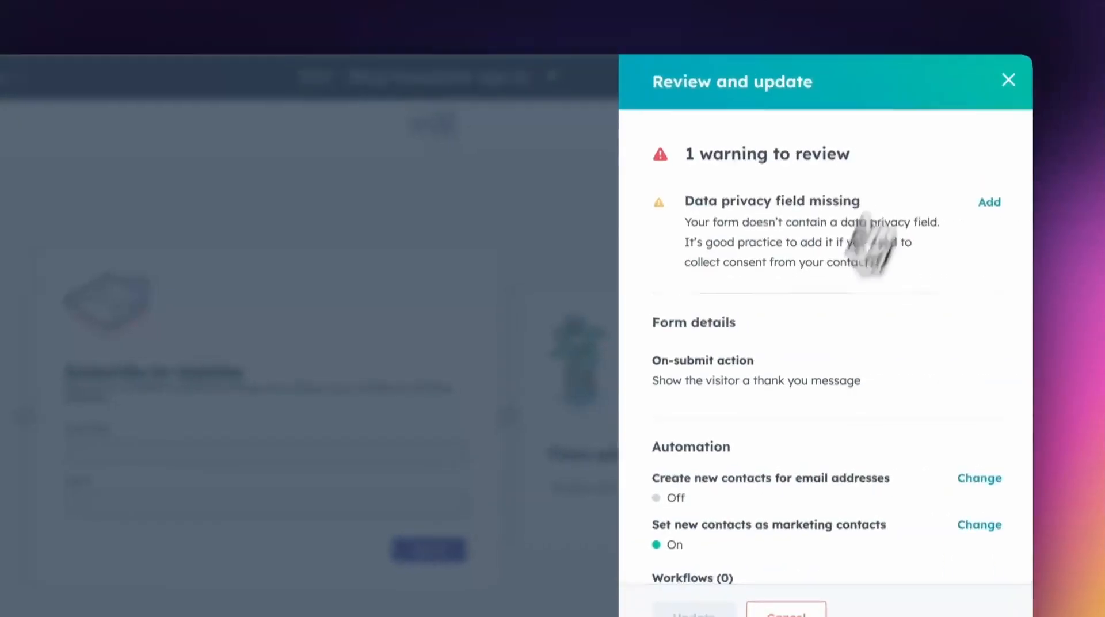
scroll(770, 403, down, 3)
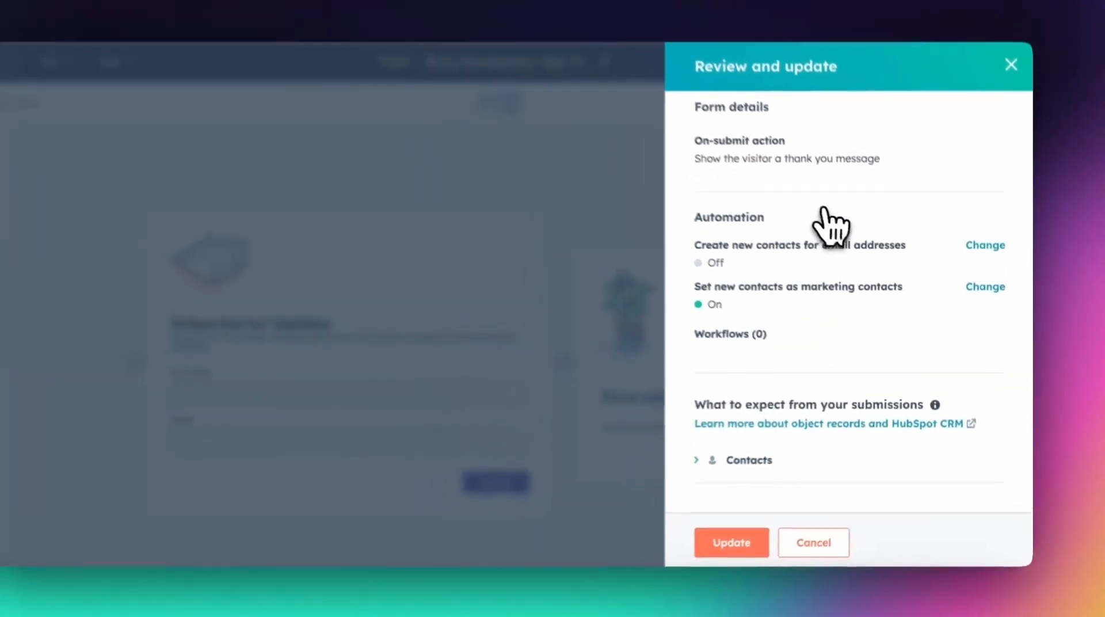
scroll(846, 227, up, 3)
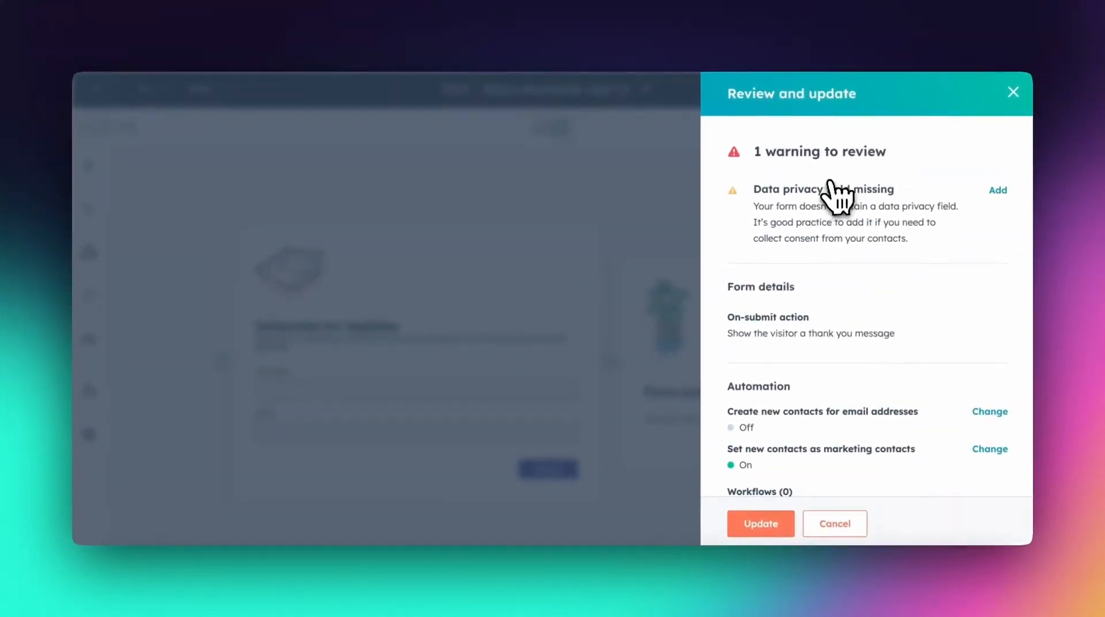
click(756, 522)
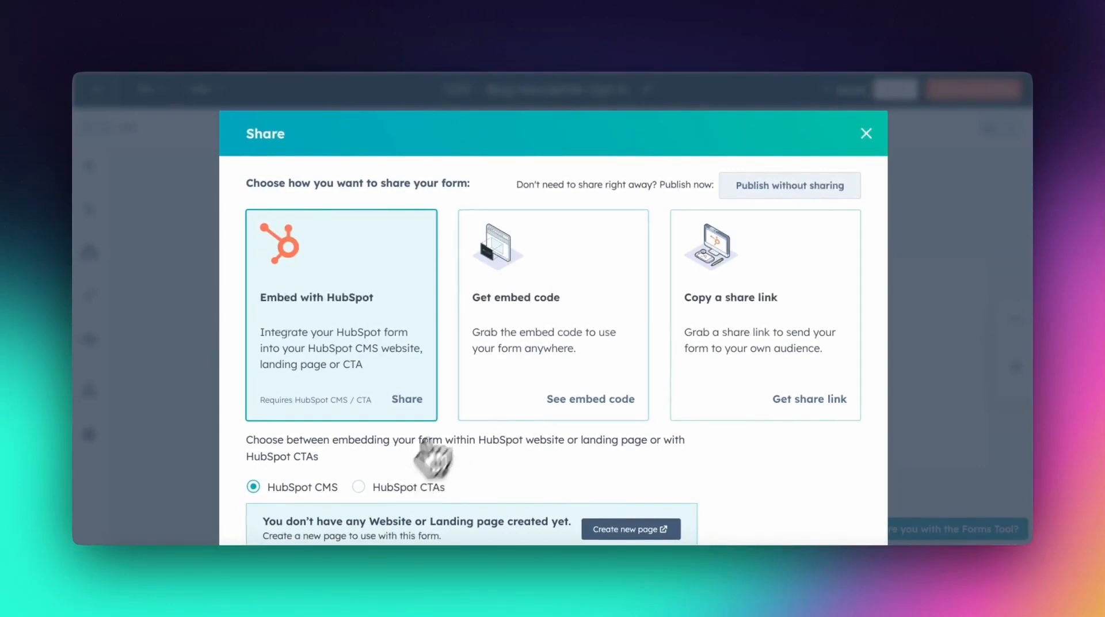
click(501, 361)
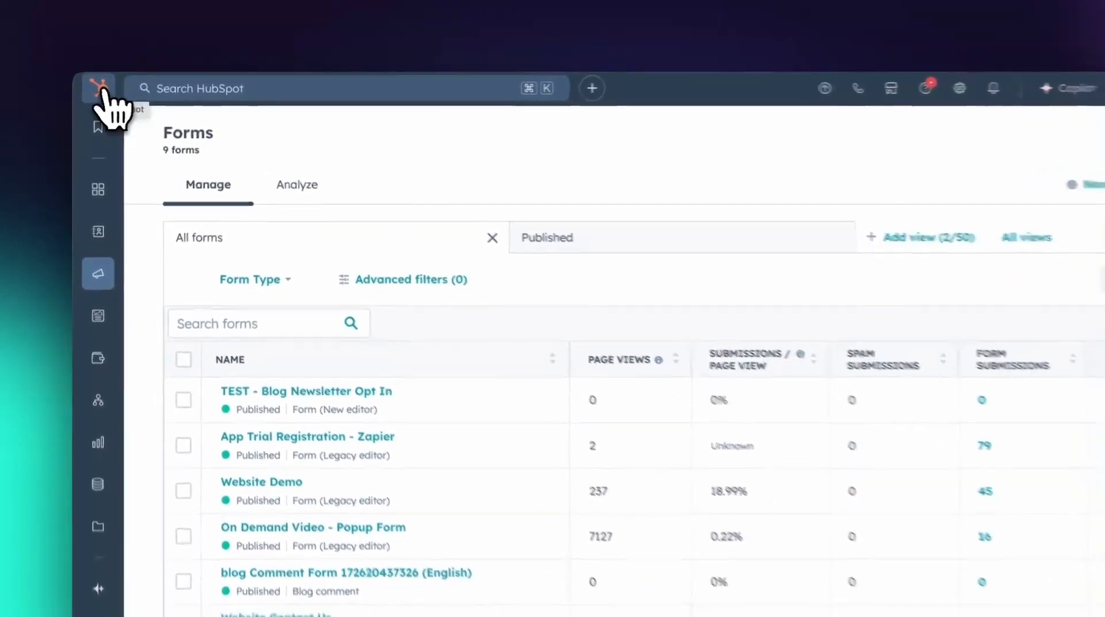
Create a contact-based blank workflow from scratch in the Workflows area
mouse_move(94, 349)
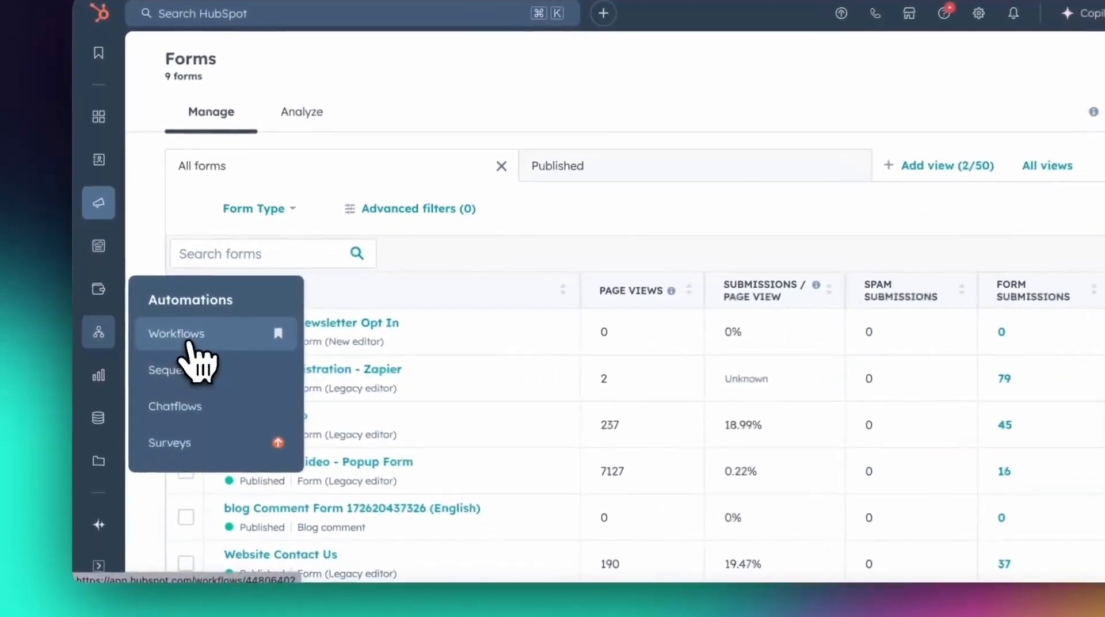
click(155, 343)
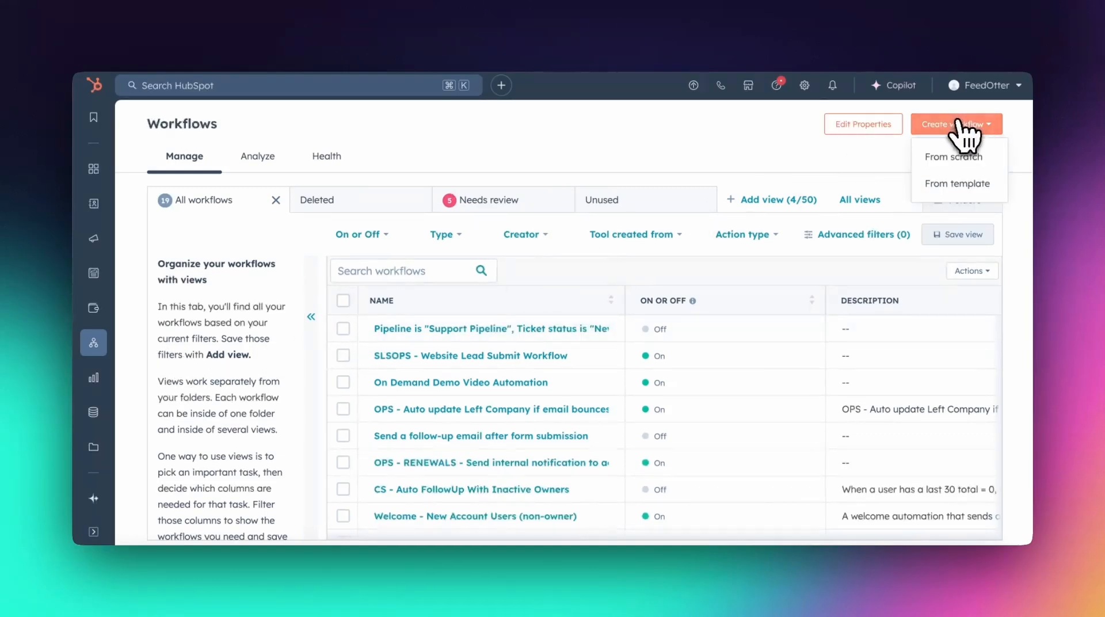
click(956, 159)
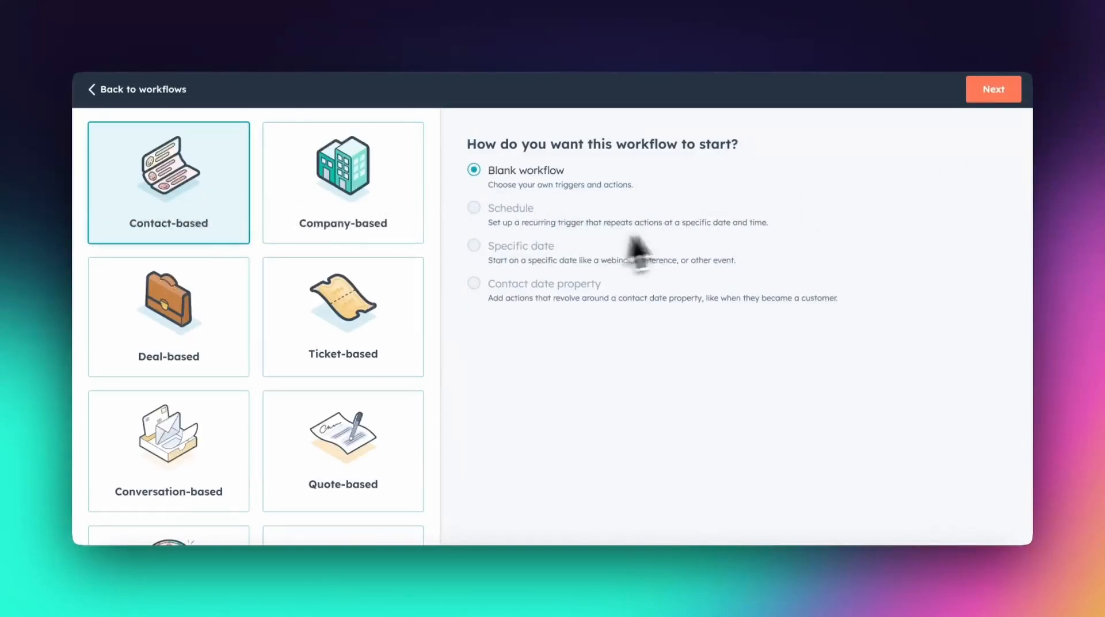
click(994, 90)
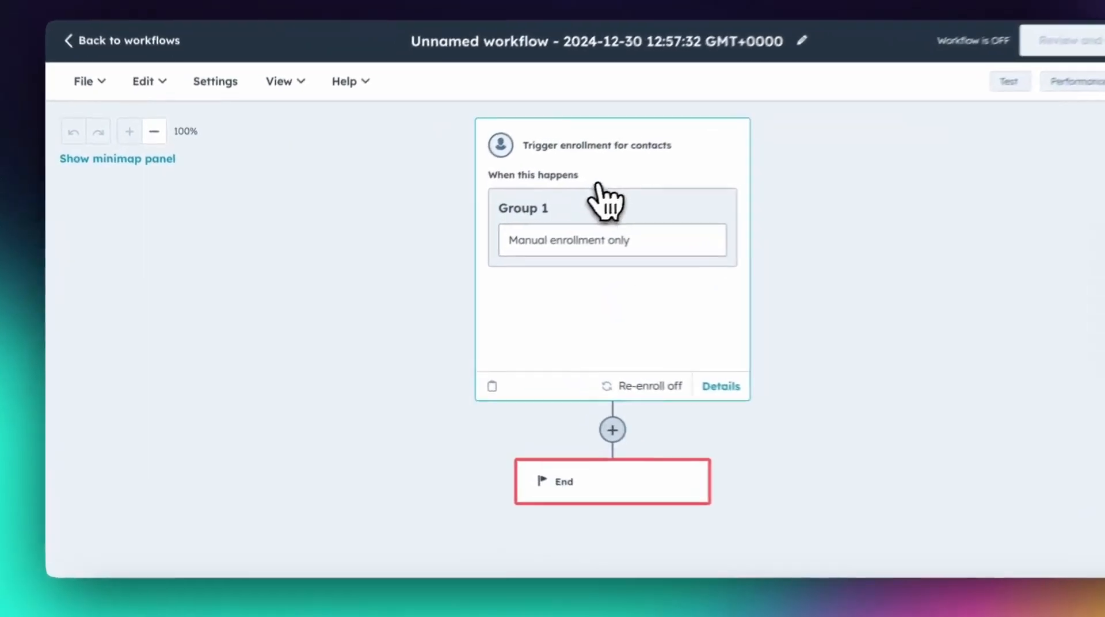
Set the workflow's enrollment trigger to an event, using Form submission from the form events
click(520, 203)
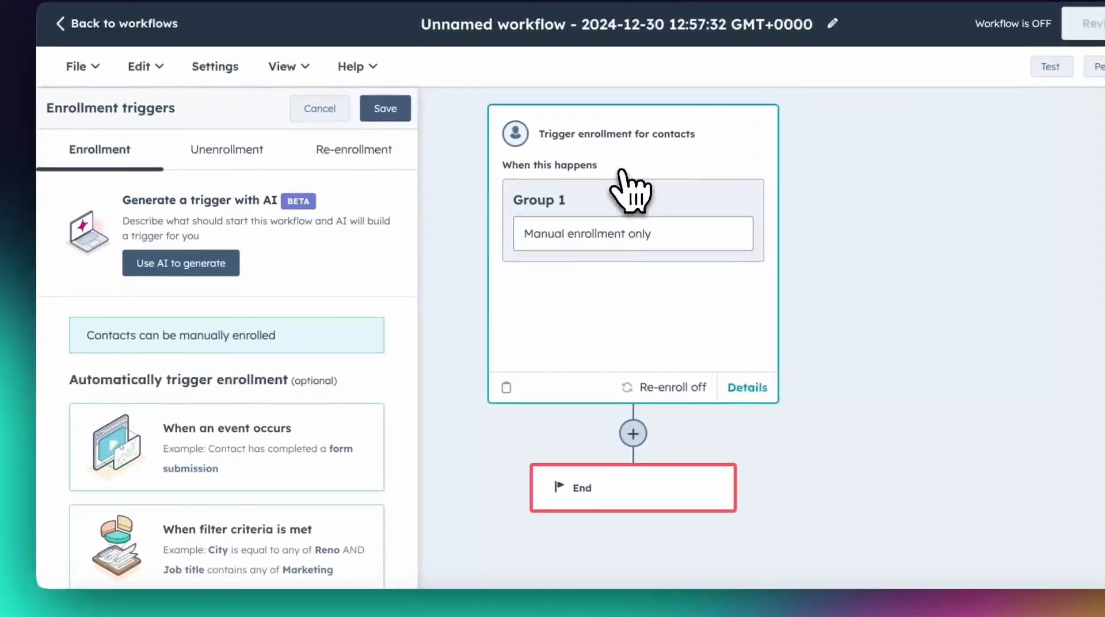
click(237, 469)
scroll(296, 397, down, 1)
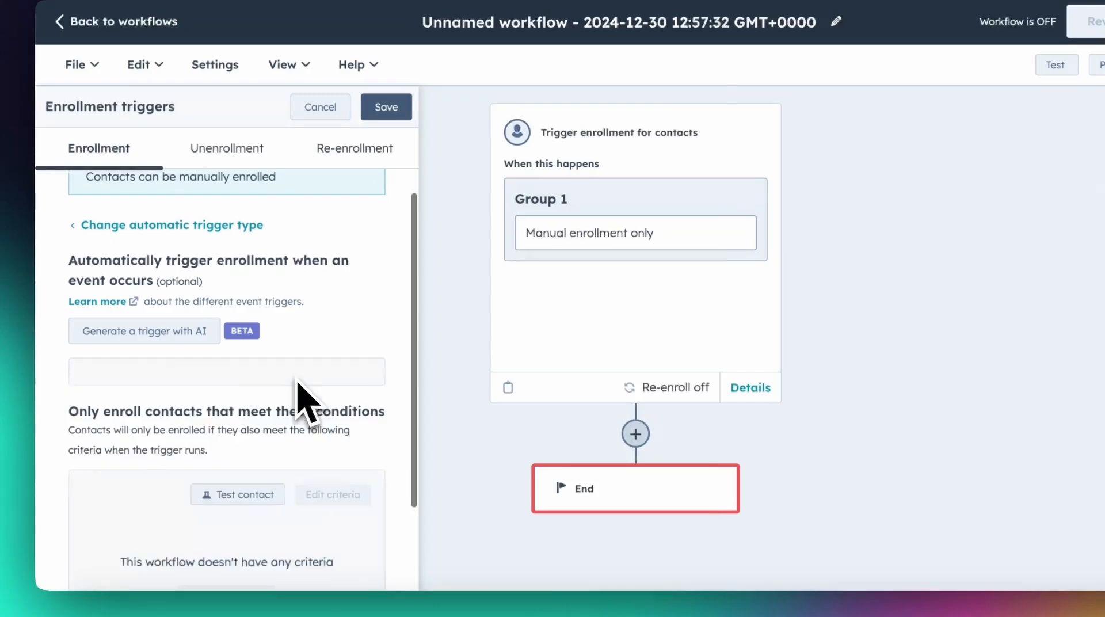
scroll(495, 384, down, 4)
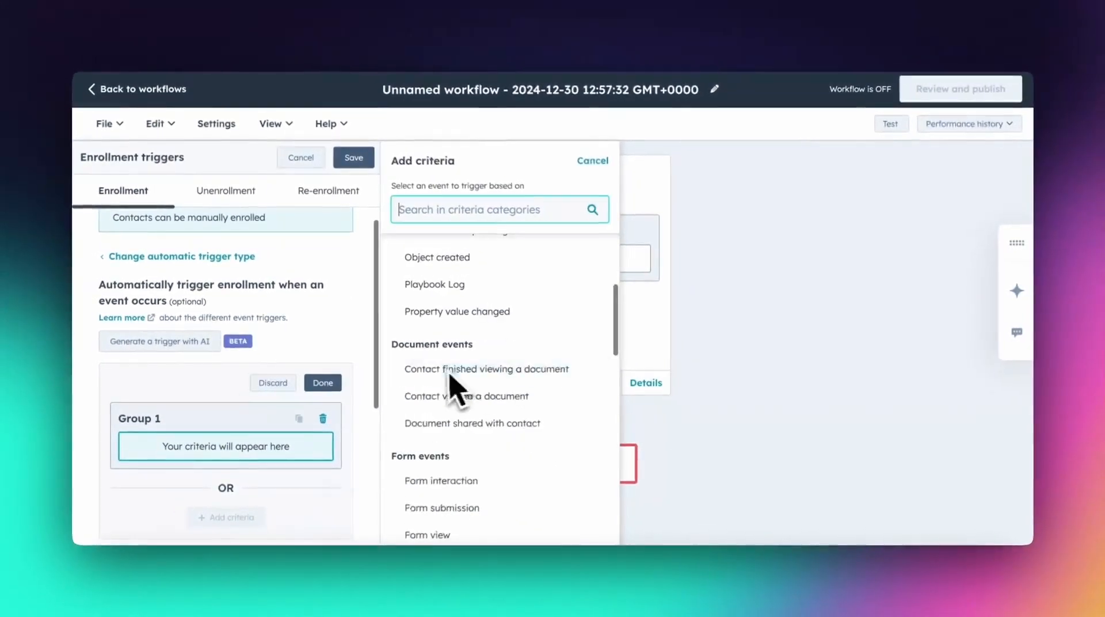
scroll(495, 402, down, 3)
click(489, 415)
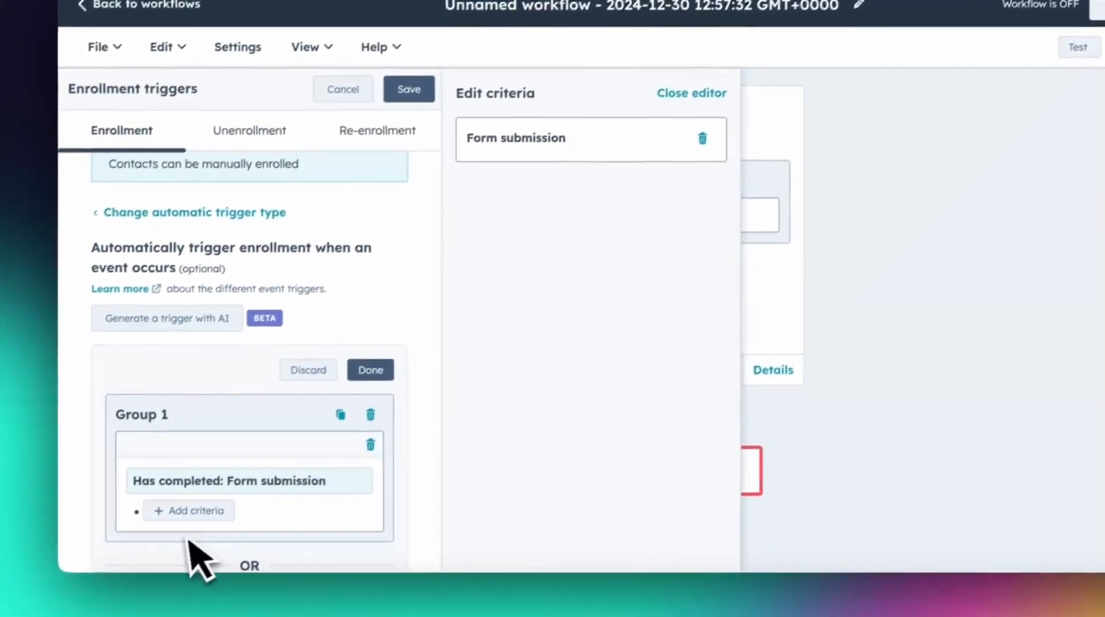
Restrict the form submission trigger to Form name is any of "TEST - Blog Newsletter Opt In" and save the trigger
click(152, 543)
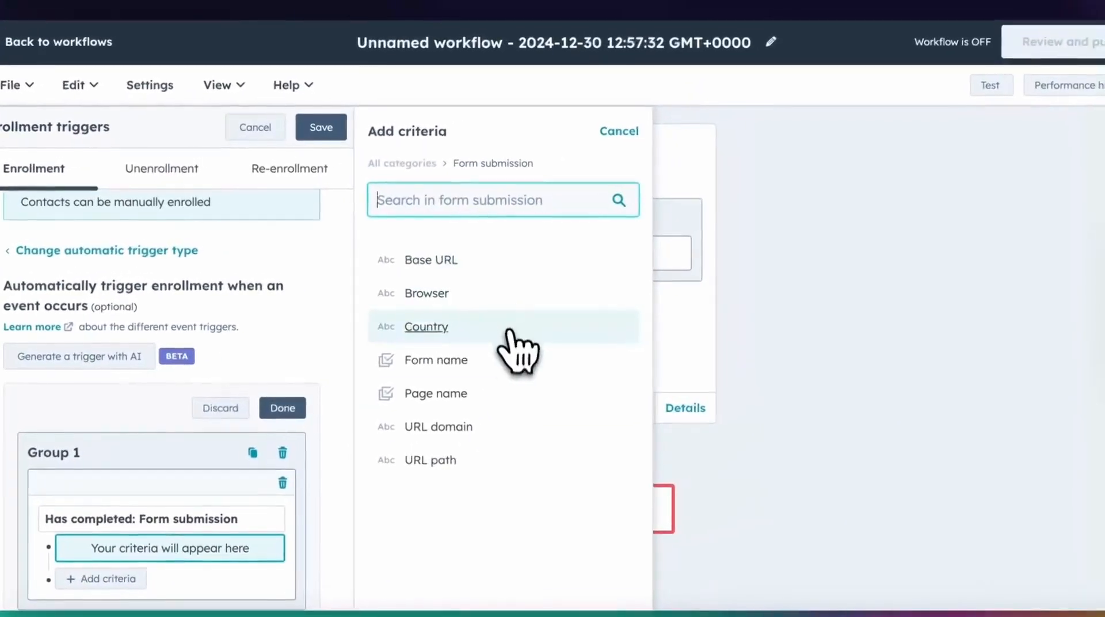
click(614, 307)
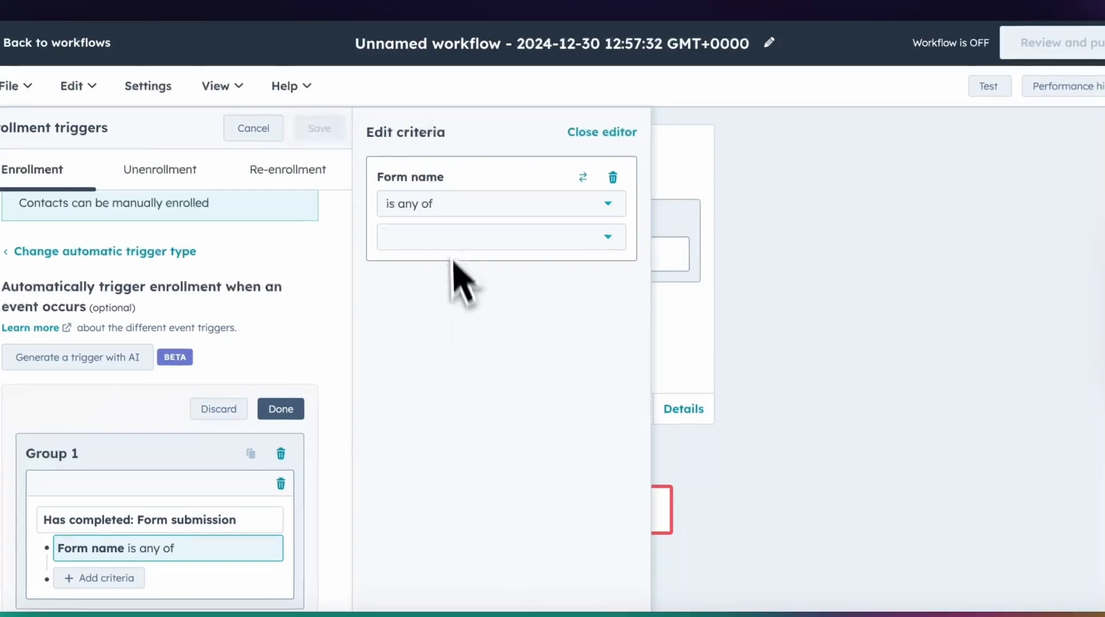
click(452, 237)
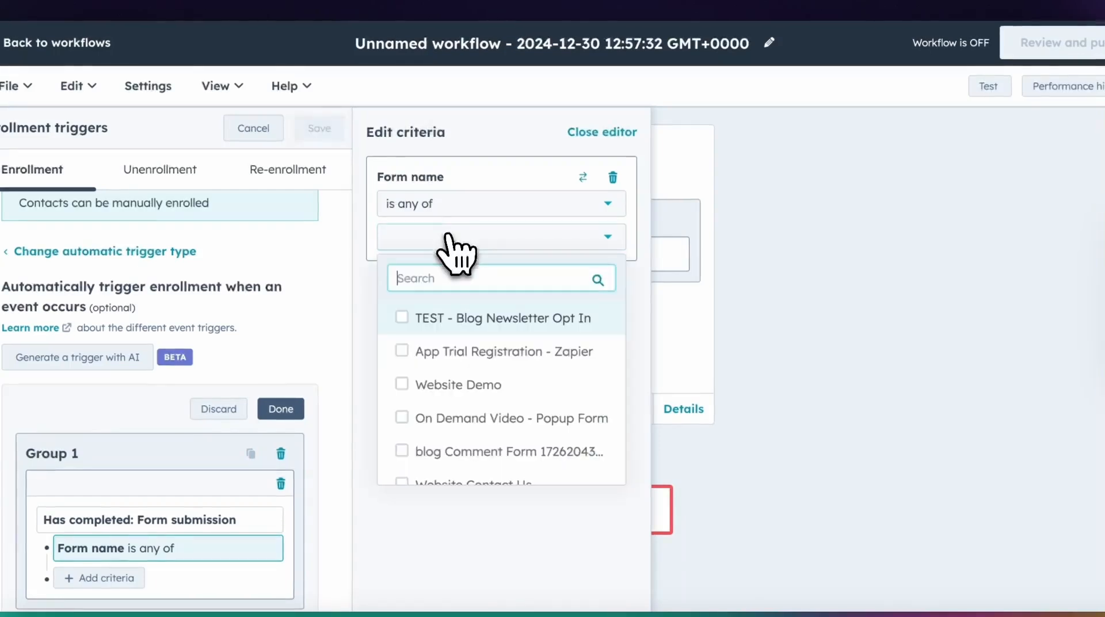
click(404, 323)
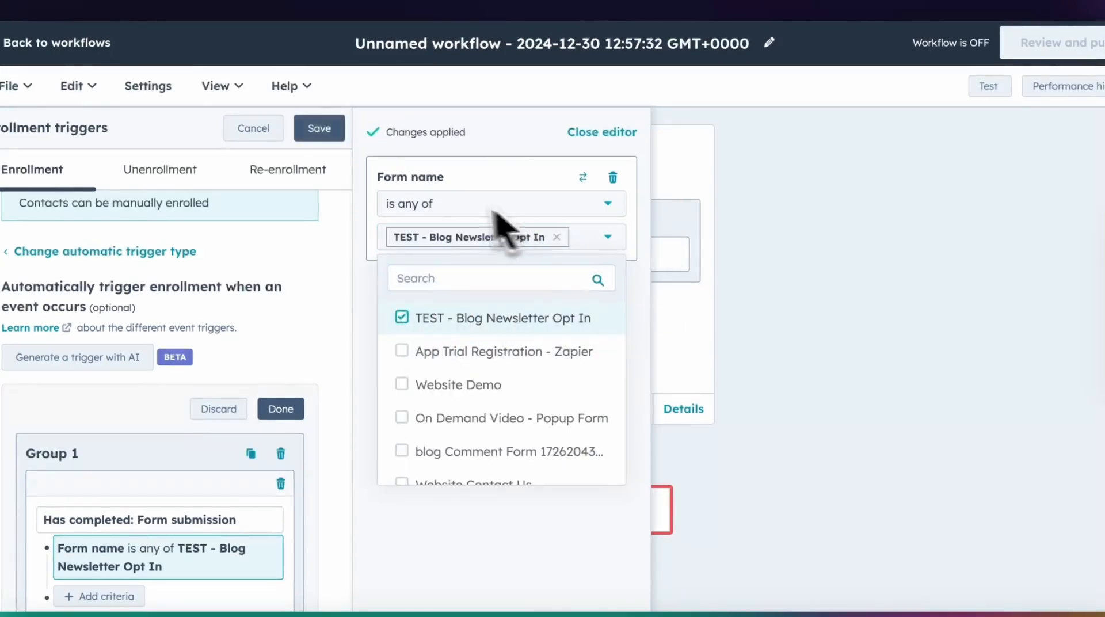
click(314, 130)
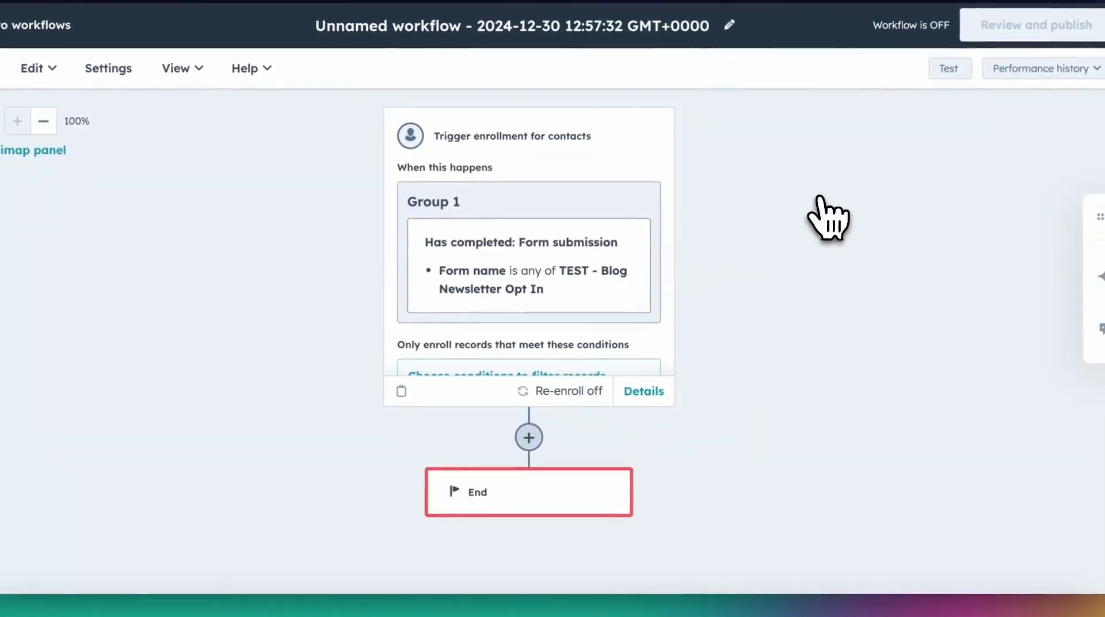
Add a Send email action after the trigger that sends "TEST - WELCOME TO THE BLOG" to the enrolled contact, and save it
click(528, 437)
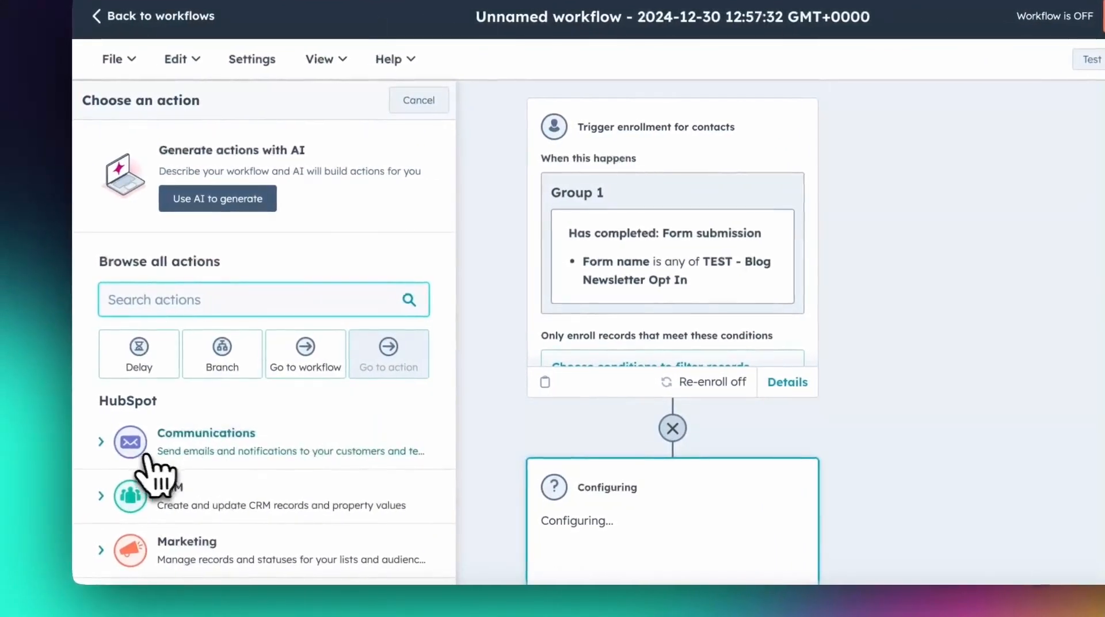
click(167, 444)
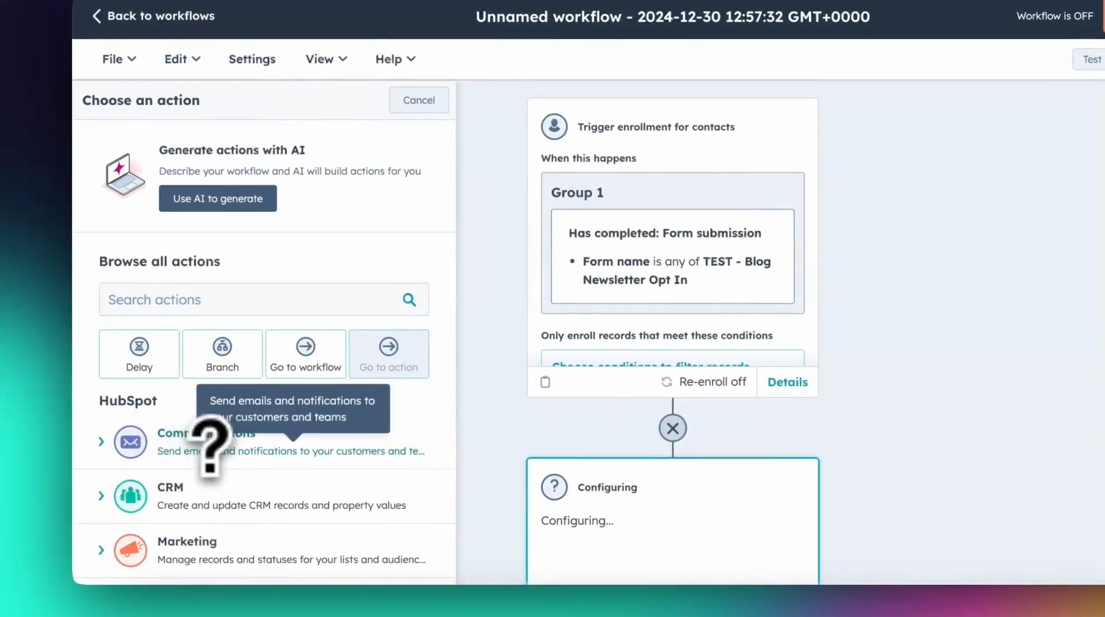
click(217, 514)
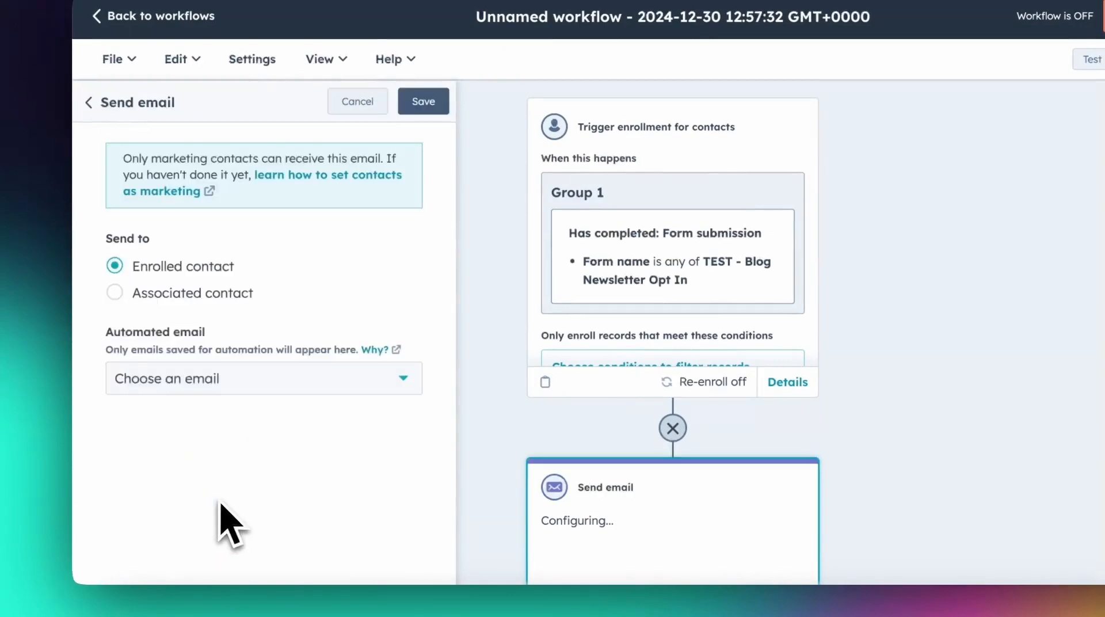
click(259, 382)
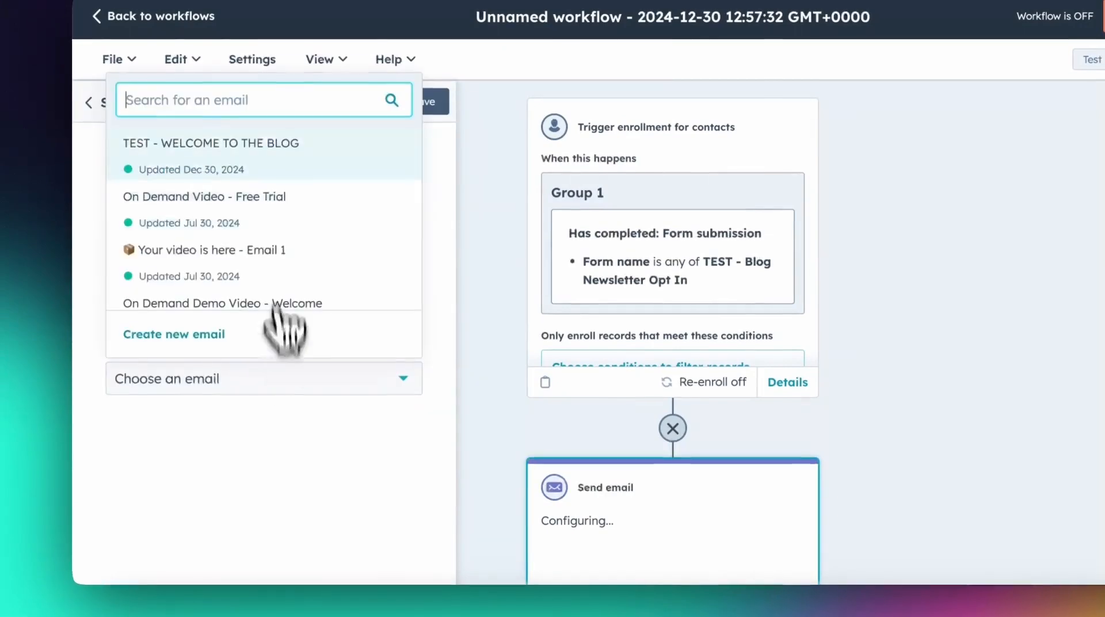
click(358, 213)
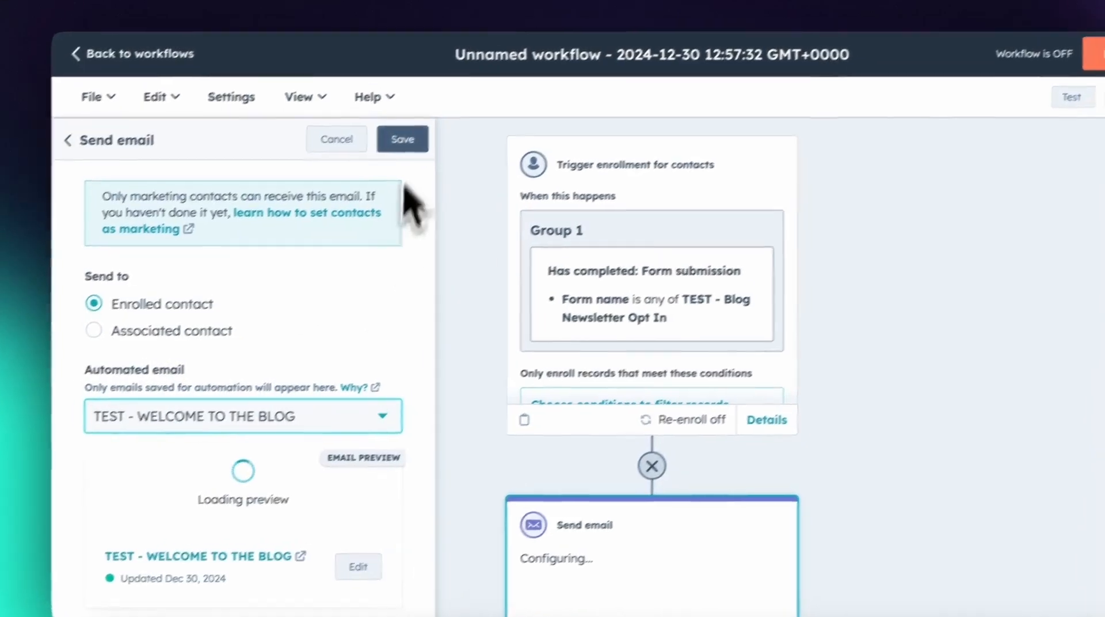
click(424, 126)
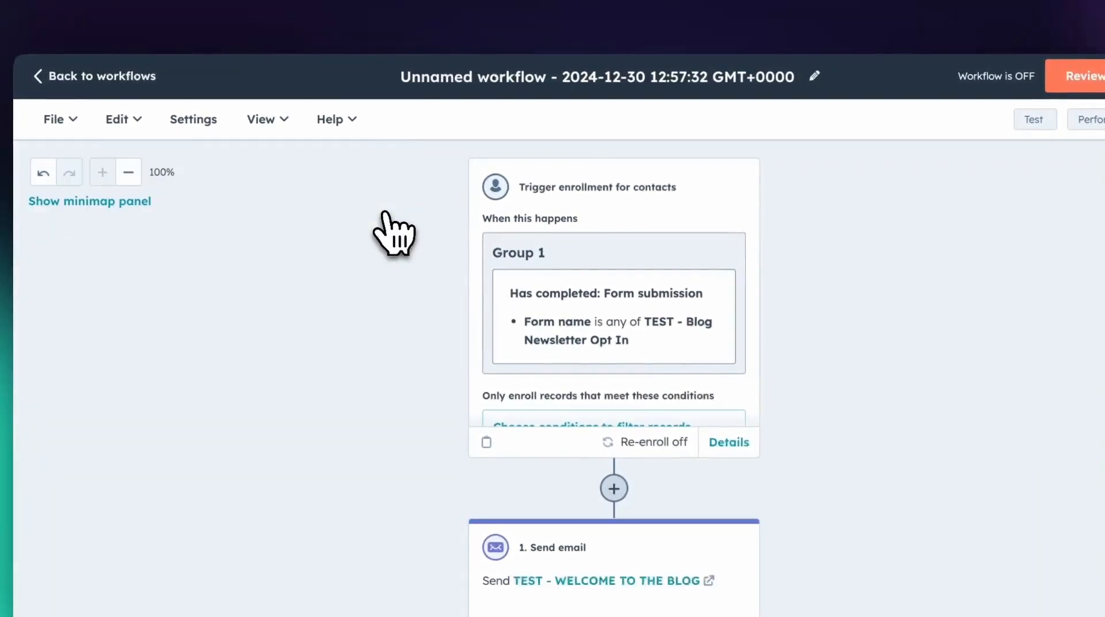
Rename the unnamed workflow to "TEST - Blog Subscription" and save the new name
scroll(838, 374, down, 3)
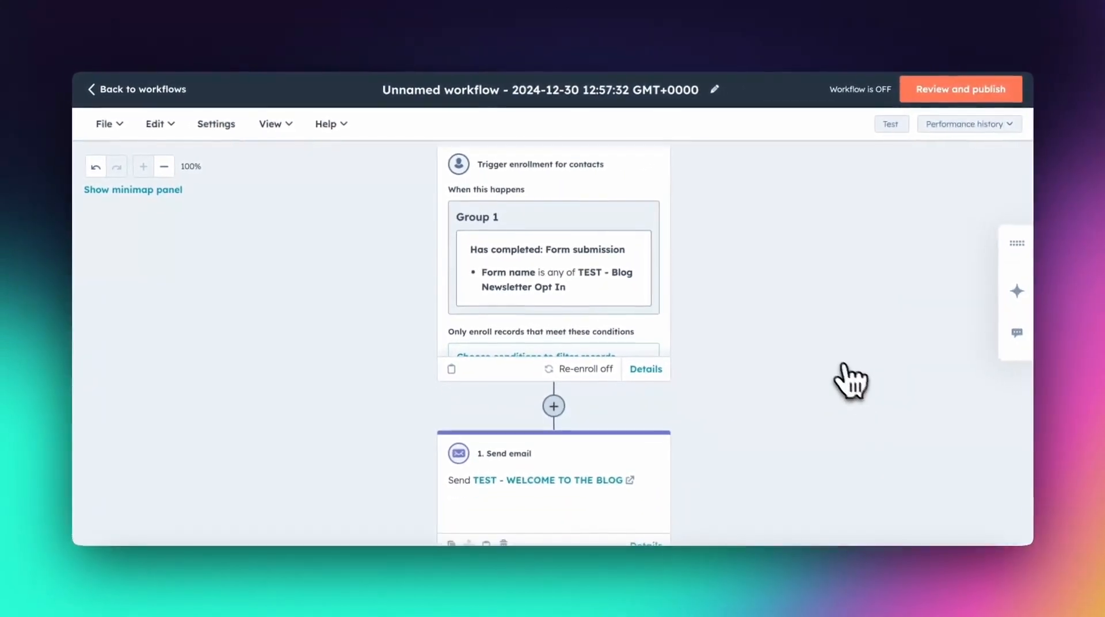
scroll(838, 374, down, 1)
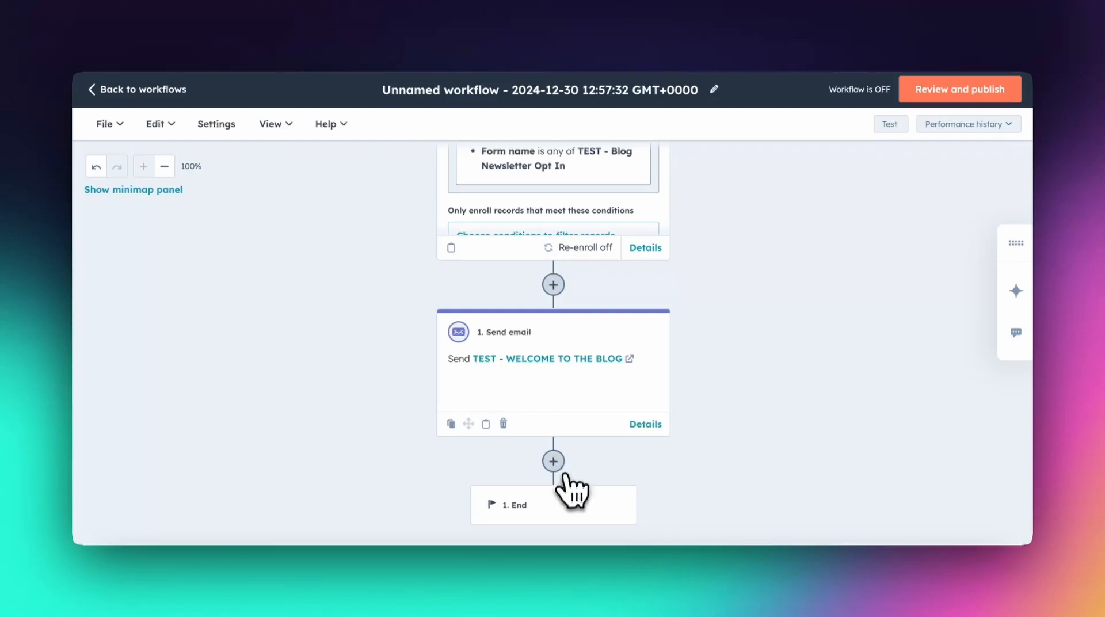
scroll(698, 456, up, 3)
click(713, 89)
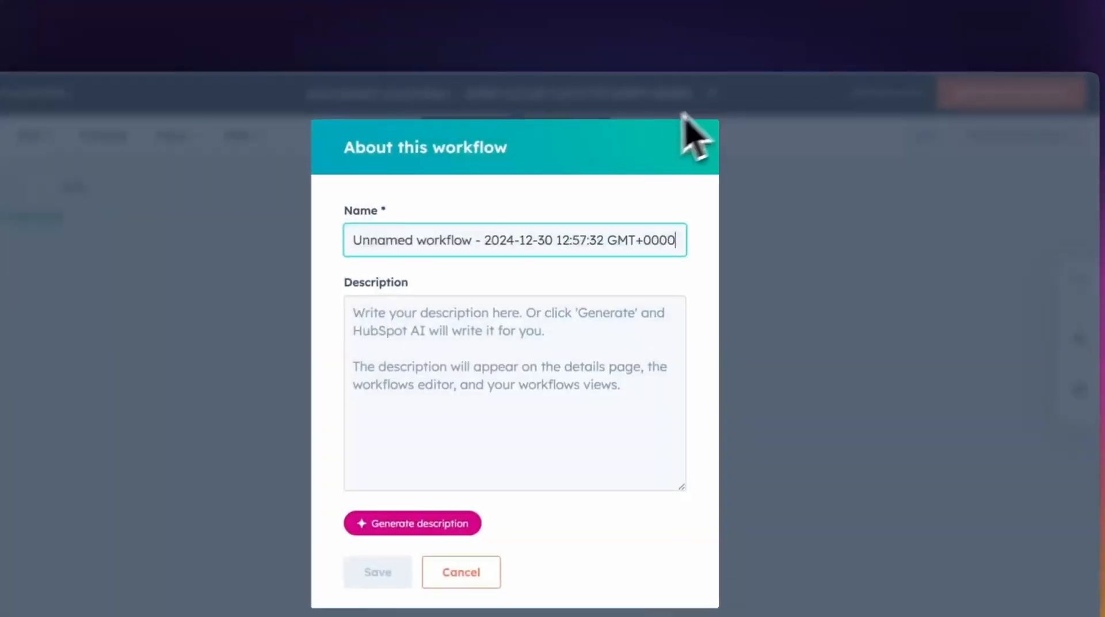
triple_click(525, 247)
text(TES)
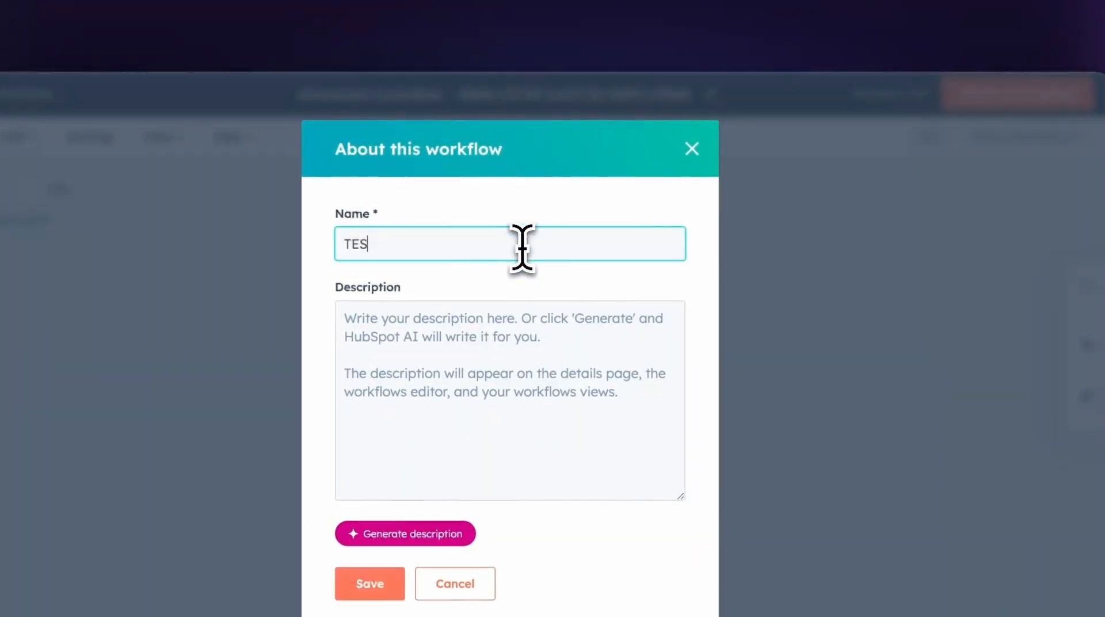
text(T - Blog Subscription)
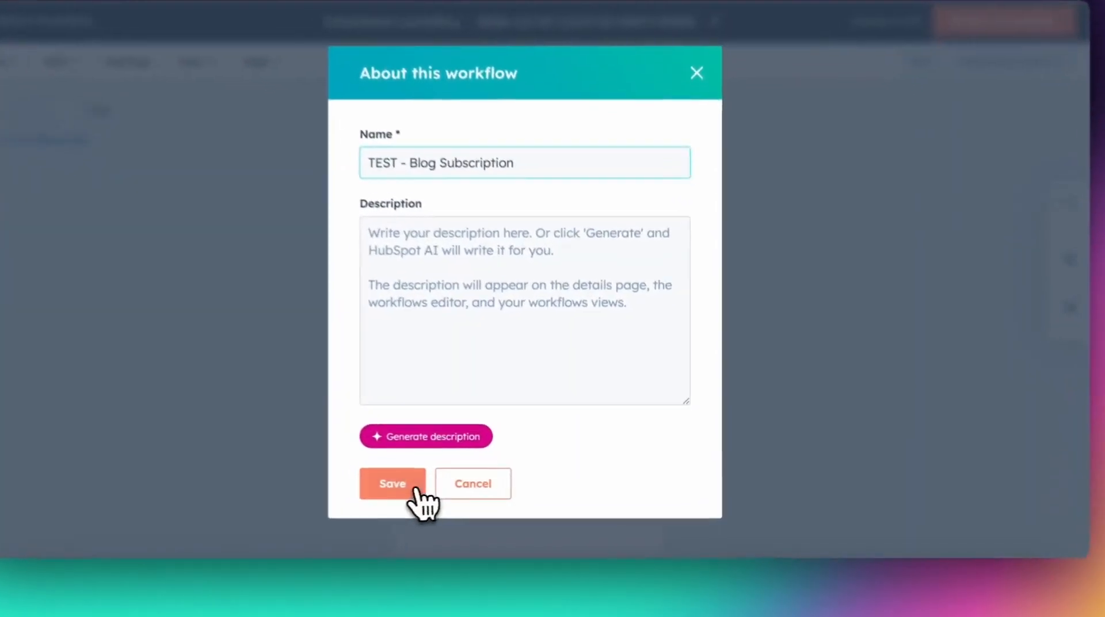
click(455, 486)
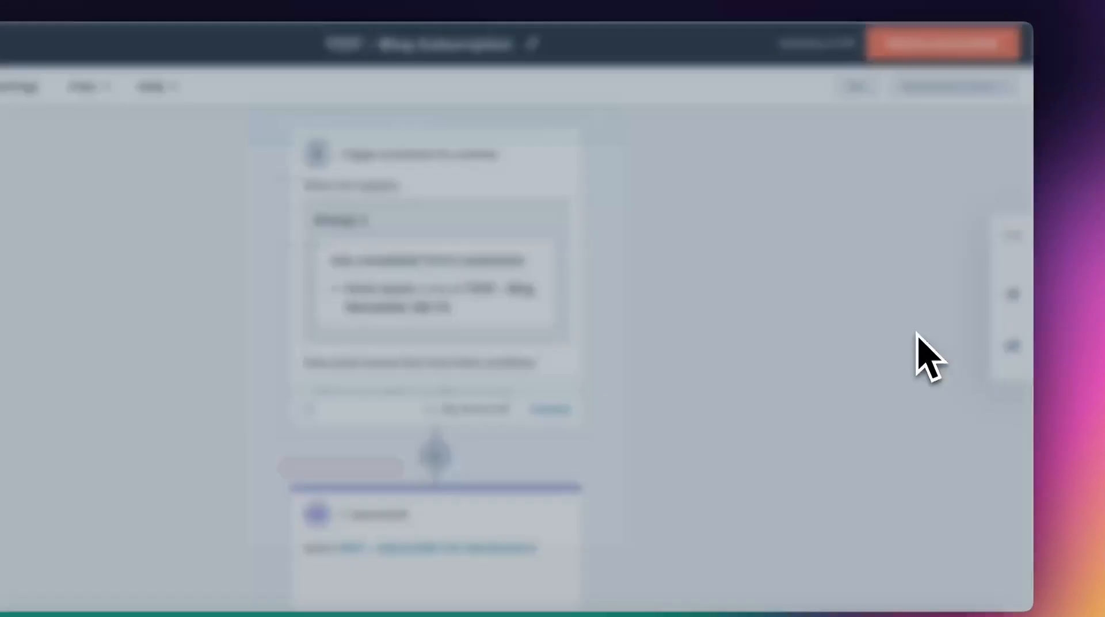